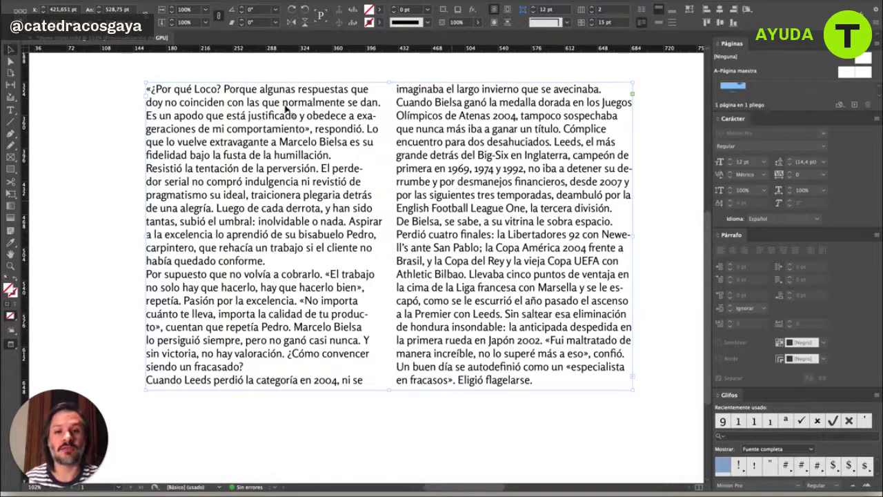
For all the text in the two-column frame, keep lines together at paragraph start and end, with 2 lines each, and preview the change.
left_click(11, 109)
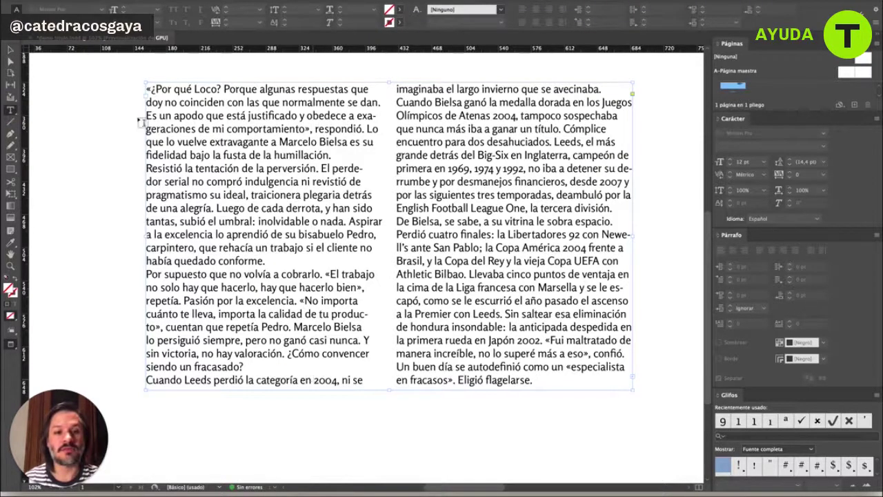
left_click(213, 147)
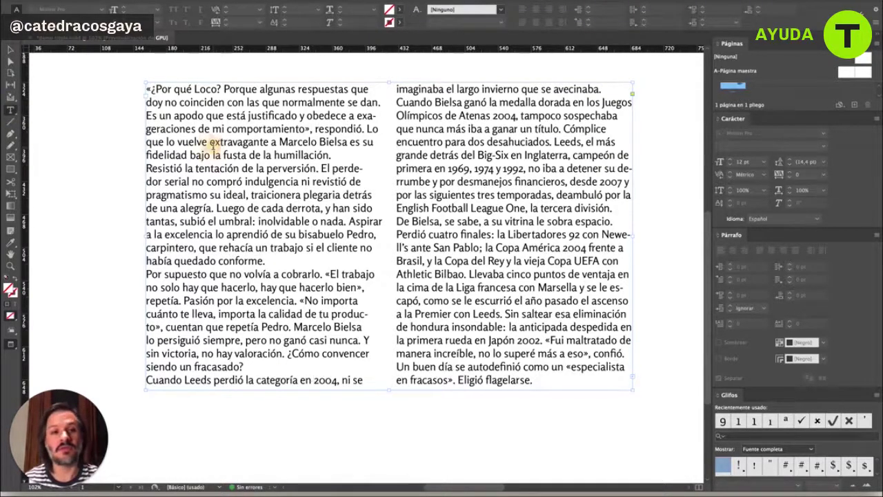
key("ctrl+a")
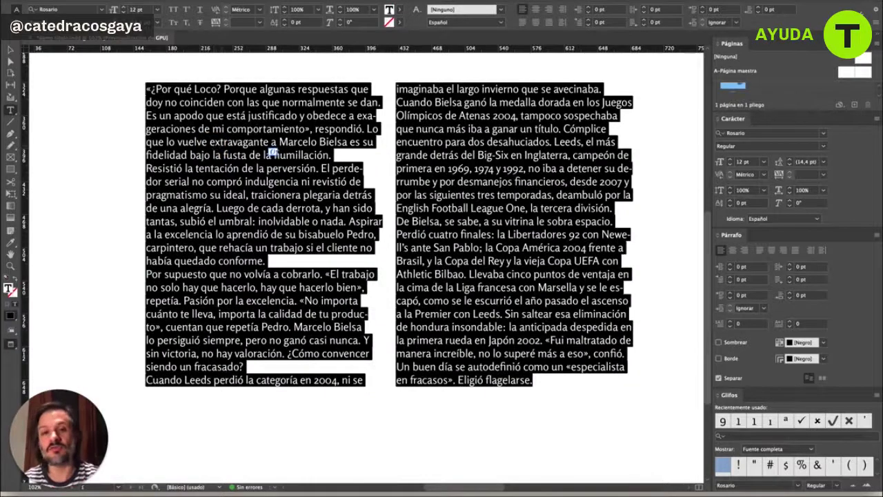
left_click(877, 236)
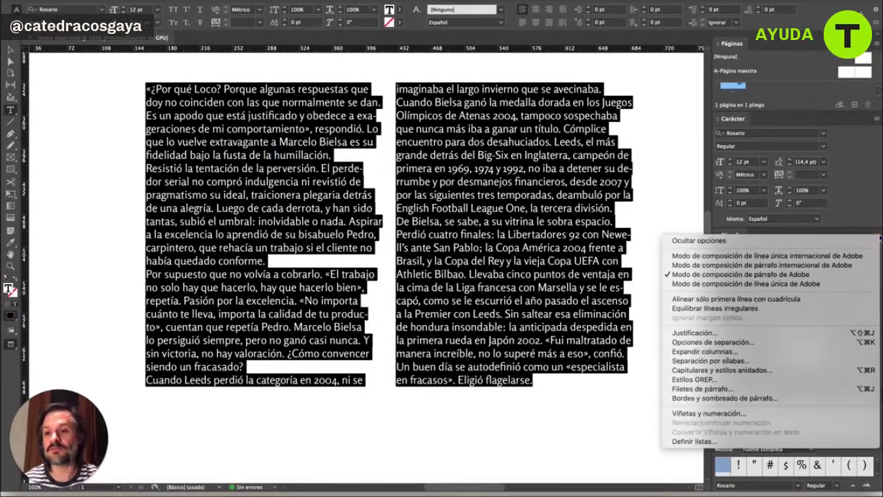
left_click(759, 347)
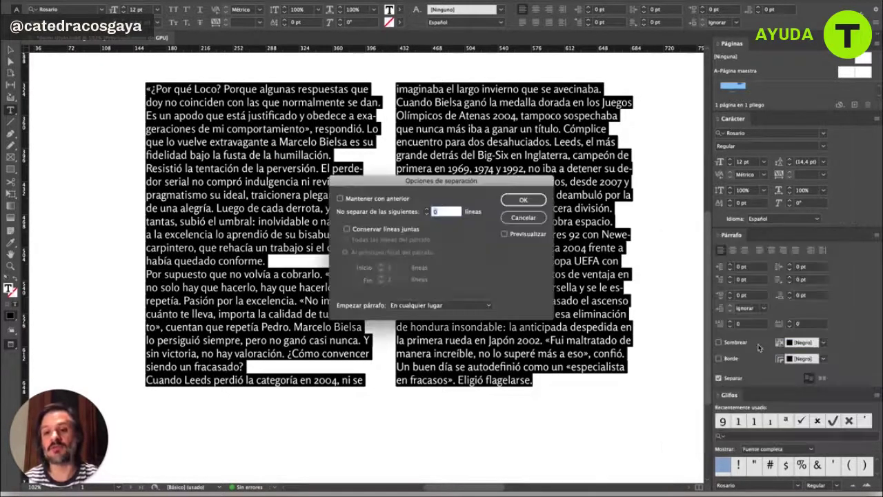
left_click_drag(402, 183, 402, 138)
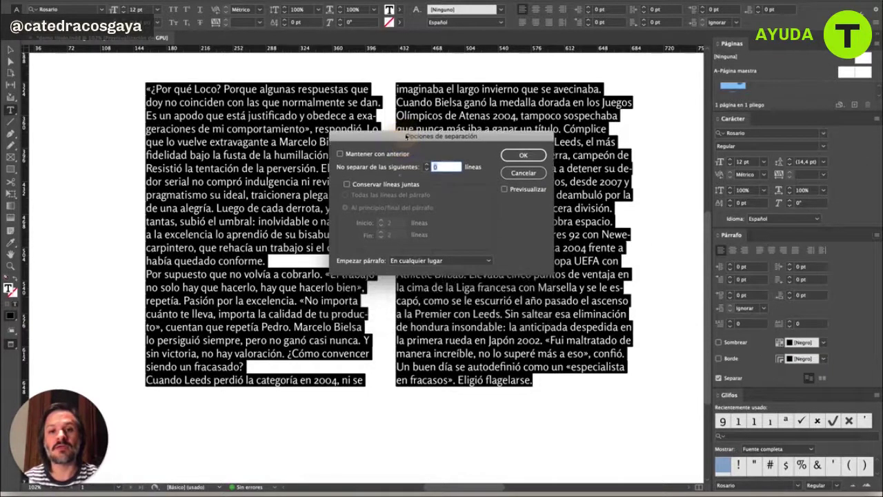
left_click(373, 184)
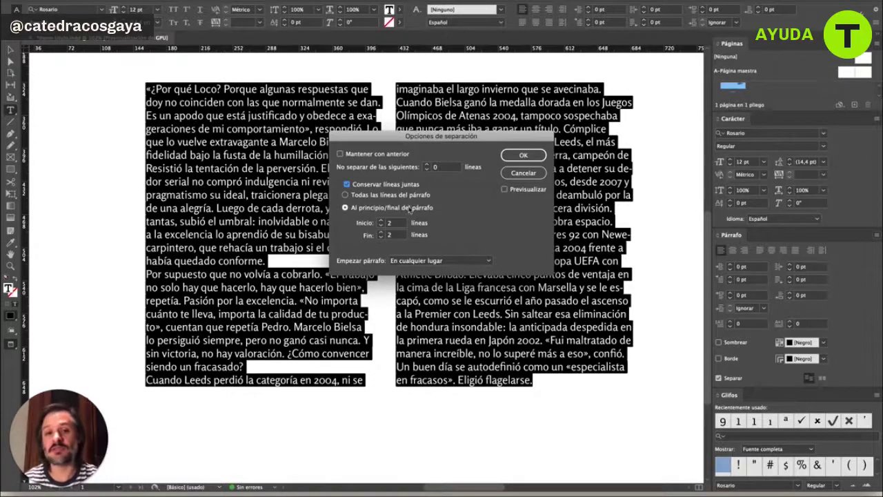
left_click(521, 155)
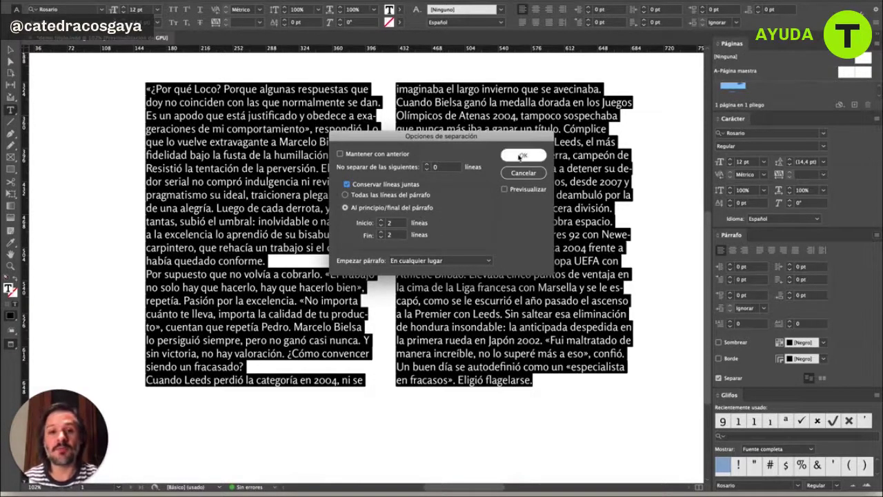
left_click(504, 190)
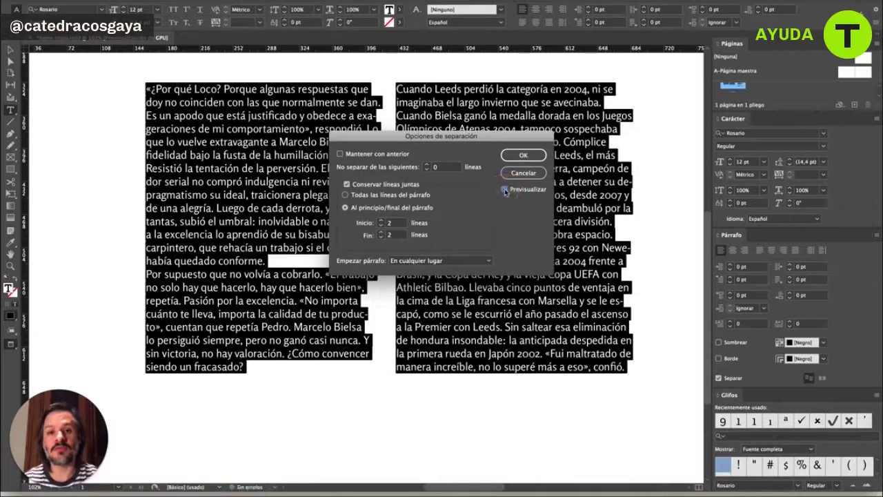
left_click_drag(488, 140, 467, 202)
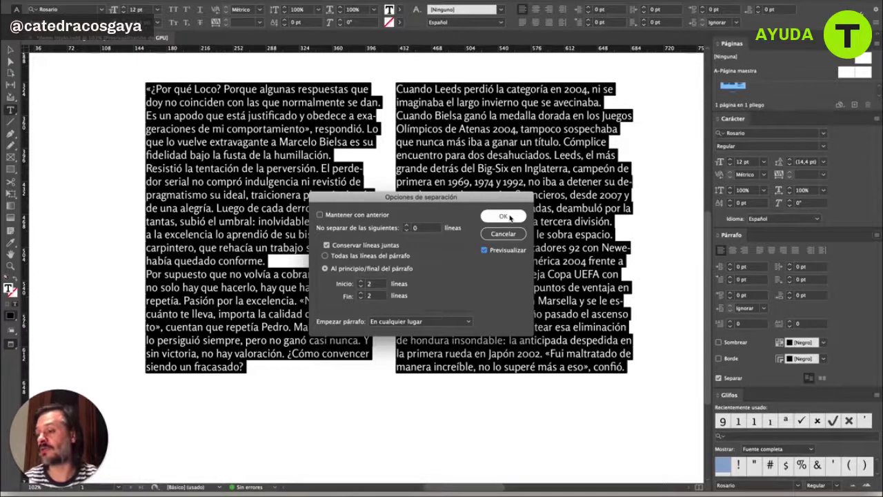
left_click(506, 216)
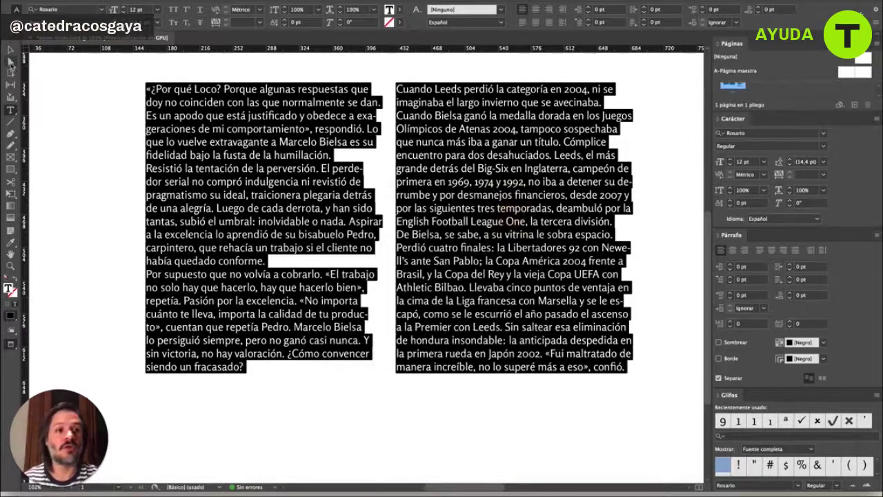
left_click(10, 57)
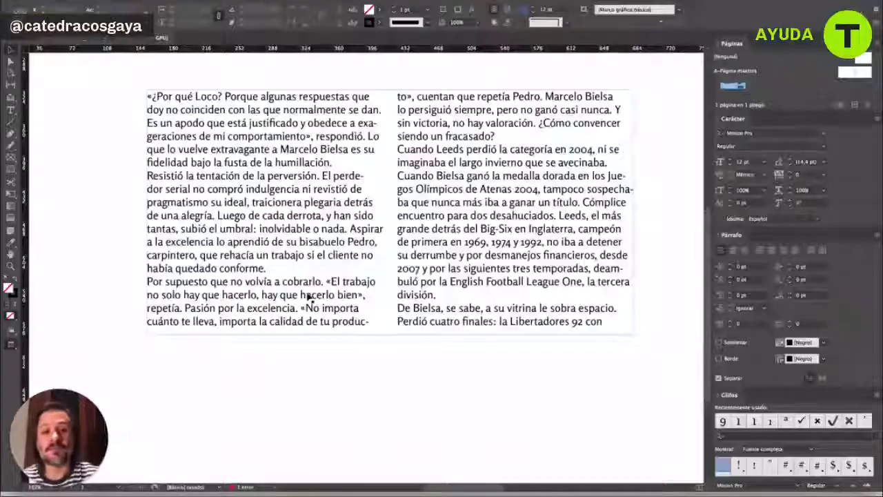
Justify all the text in the shortened two-column frame with the last line of each paragraph aligned left.
double_click(307, 293)
left_click(307, 293)
left_click(307, 293)
left_click(307, 293)
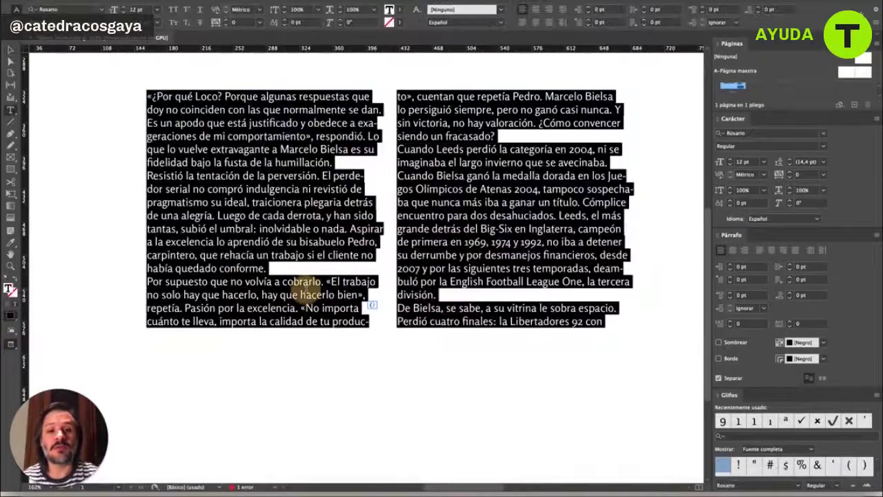
left_click(759, 250)
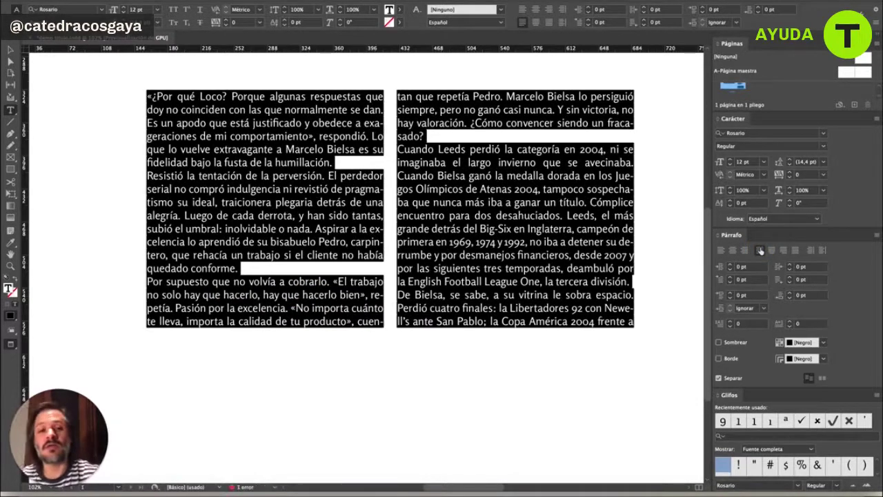
Turn off hyphenation across columns in the hyphenation settings of all the text, leave the other settings as they are, and deselect the text.
left_click(877, 235)
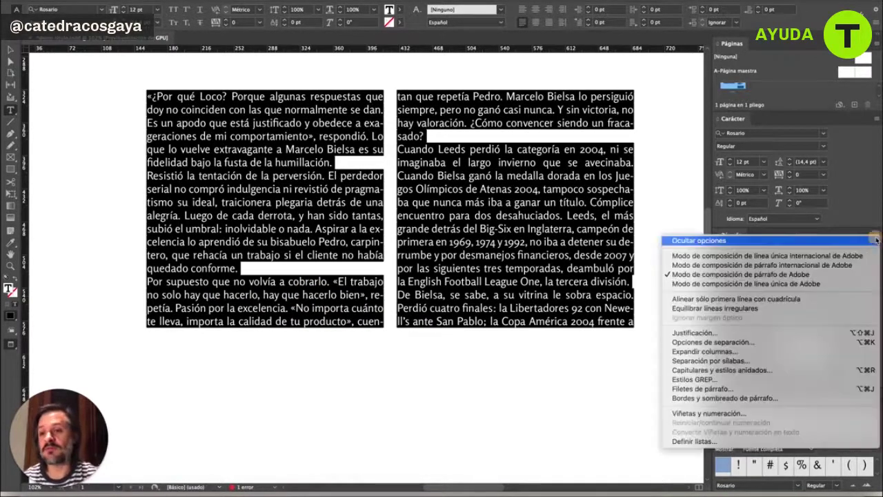
left_click(771, 363)
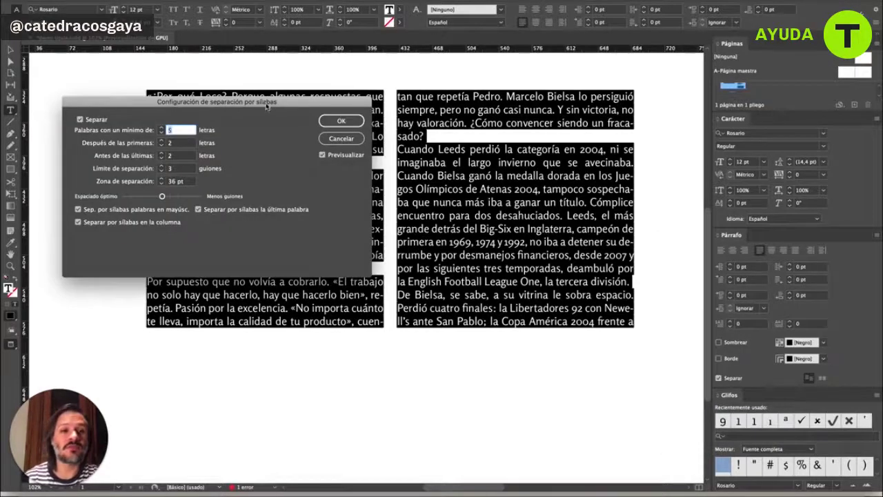
left_click_drag(266, 106, 245, 88)
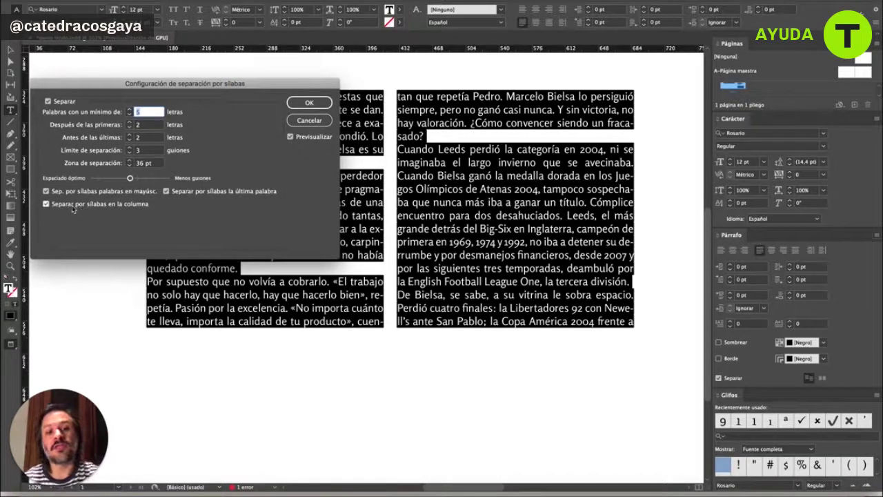
left_click(46, 205)
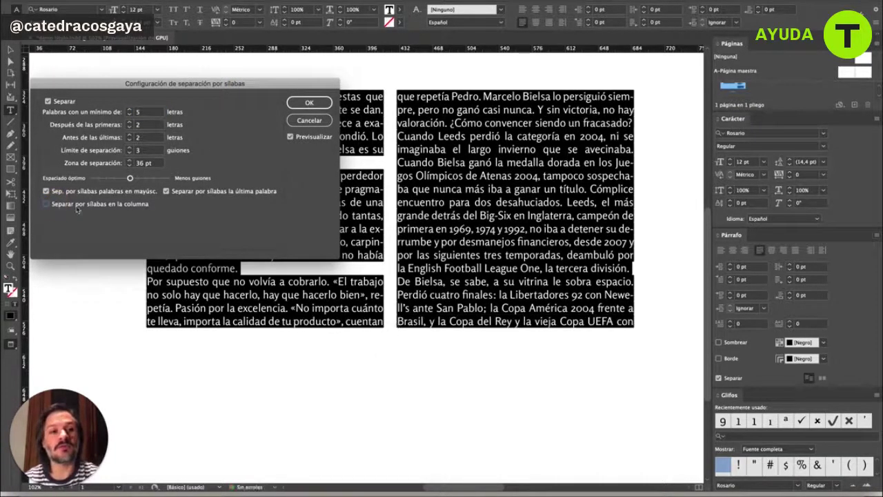
left_click(72, 204)
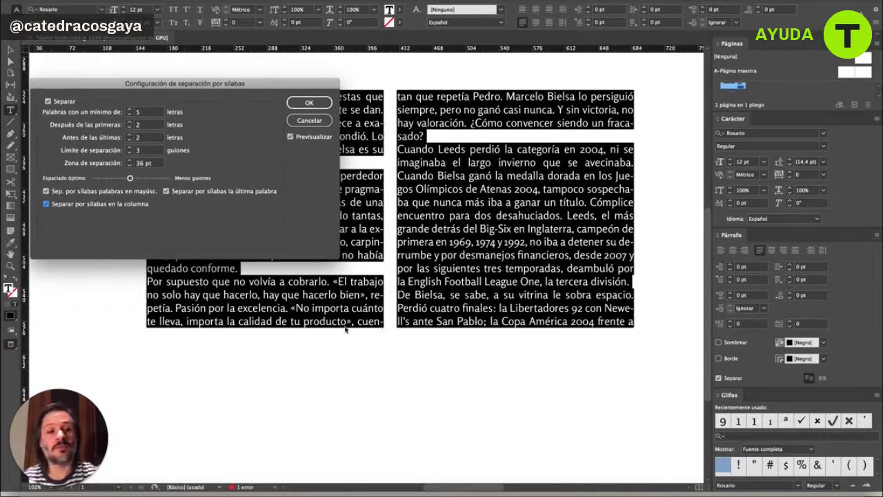
left_click(118, 205)
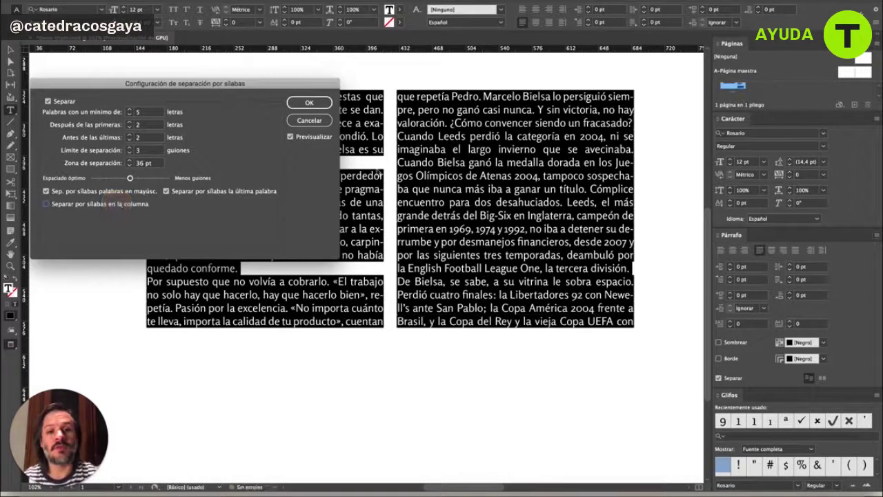
left_click(309, 103)
left_click(485, 174)
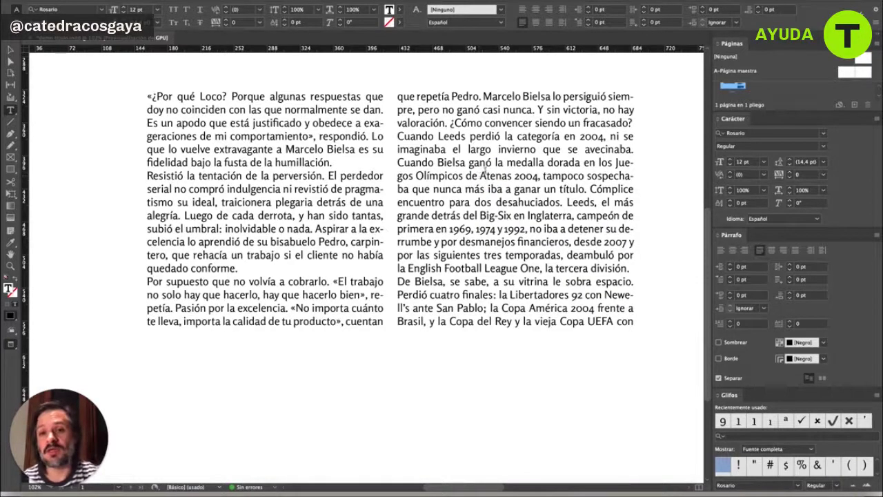
Set the maximum word spacing to 120% in the justification settings of all the text.
scroll(504, 163, "up", 2)
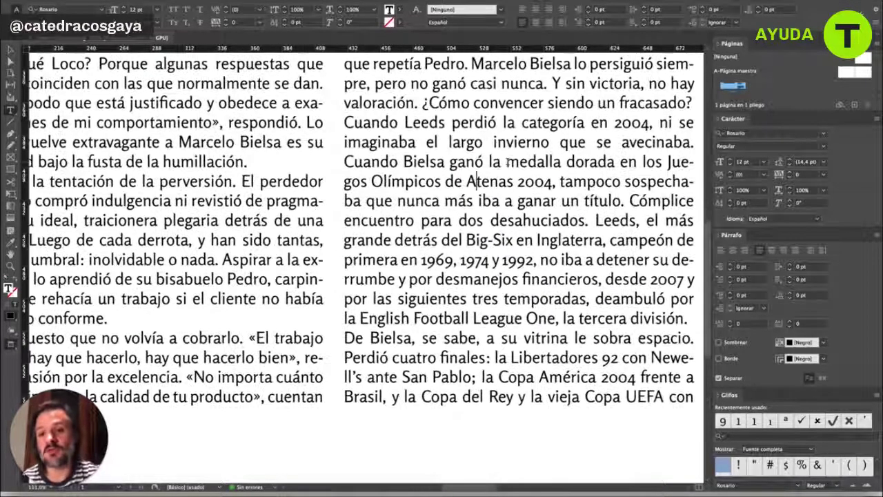
scroll(507, 161, "up", 1)
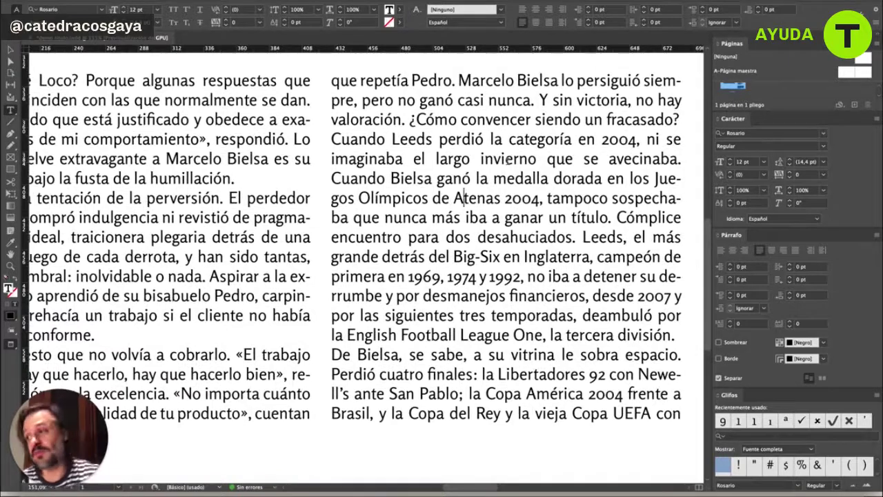
scroll(508, 160, "right", 2)
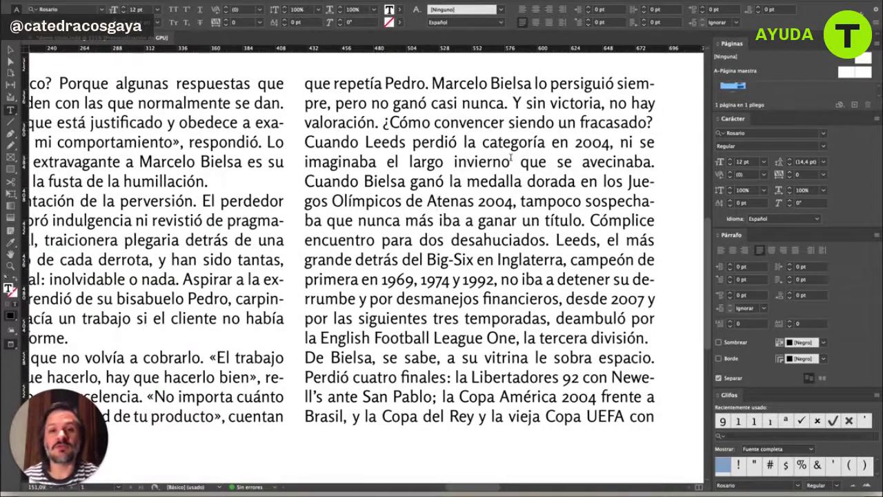
double_click(508, 162)
double_click(508, 161)
left_click(511, 160)
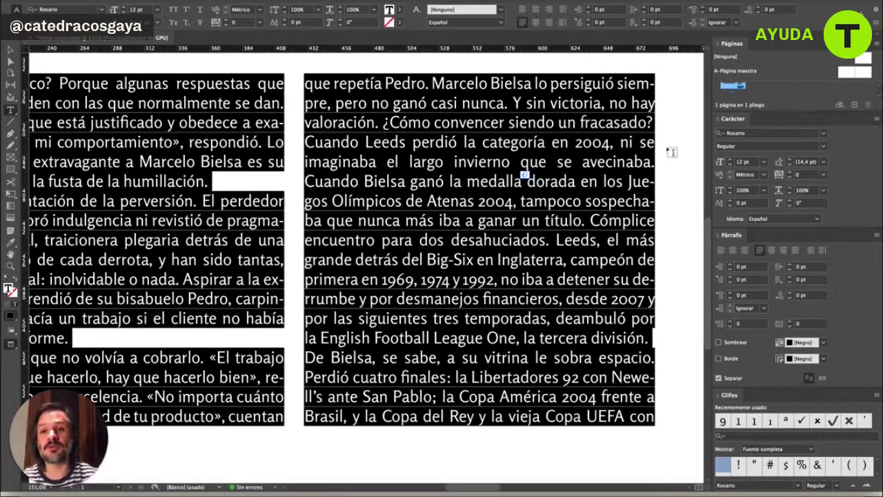
left_click(875, 234)
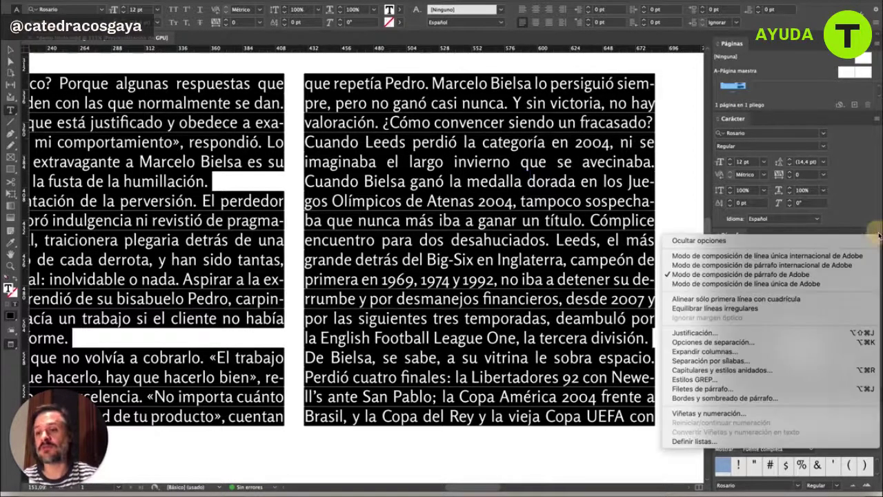
left_click(829, 336)
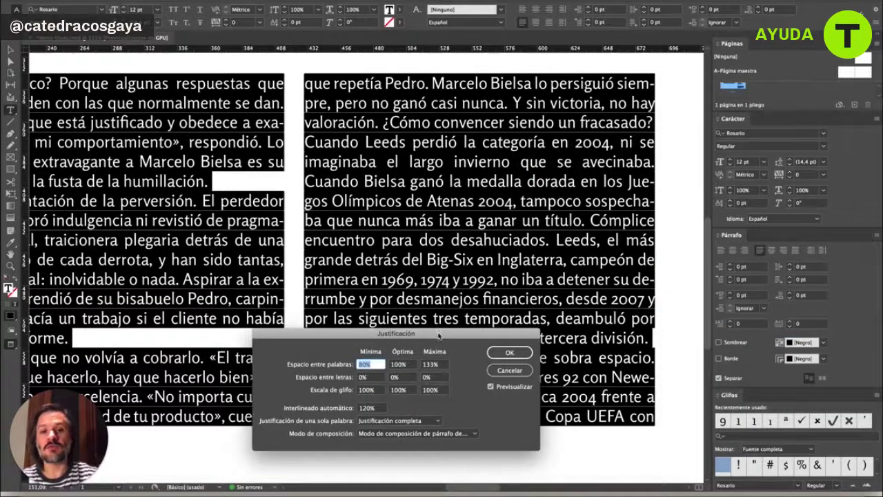
left_click_drag(438, 335, 494, 152)
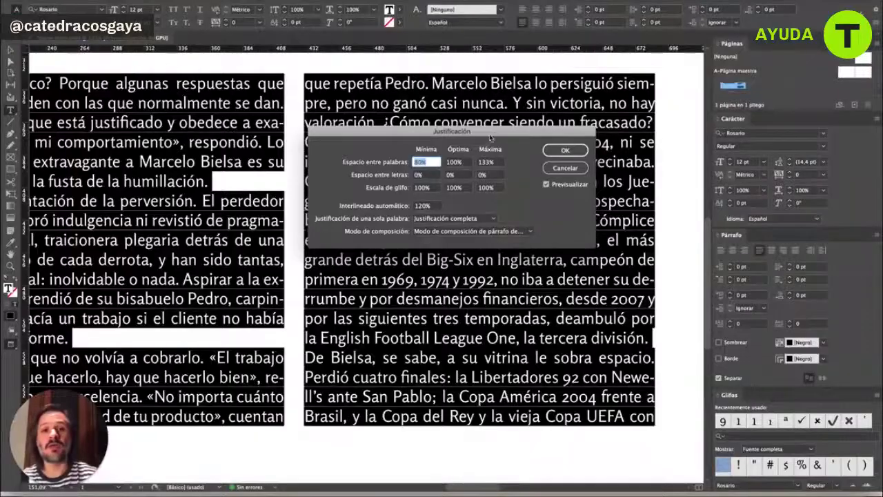
left_click(430, 163)
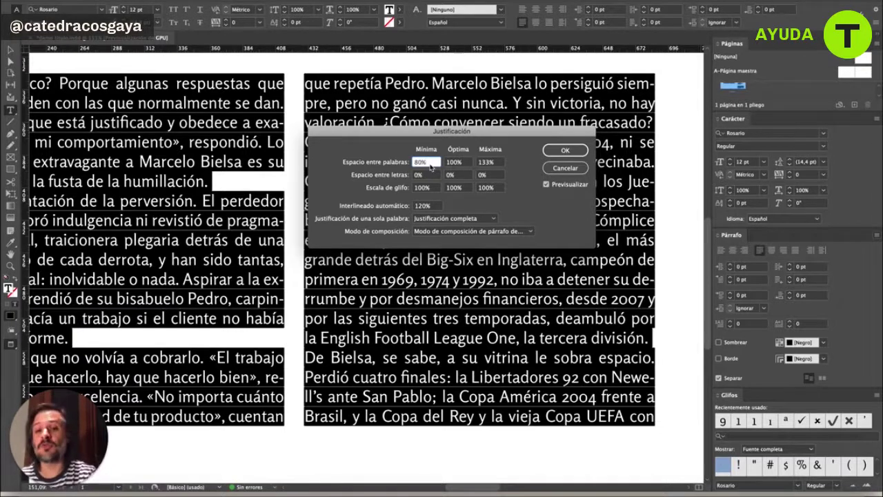
left_click_drag(466, 131, 493, 314)
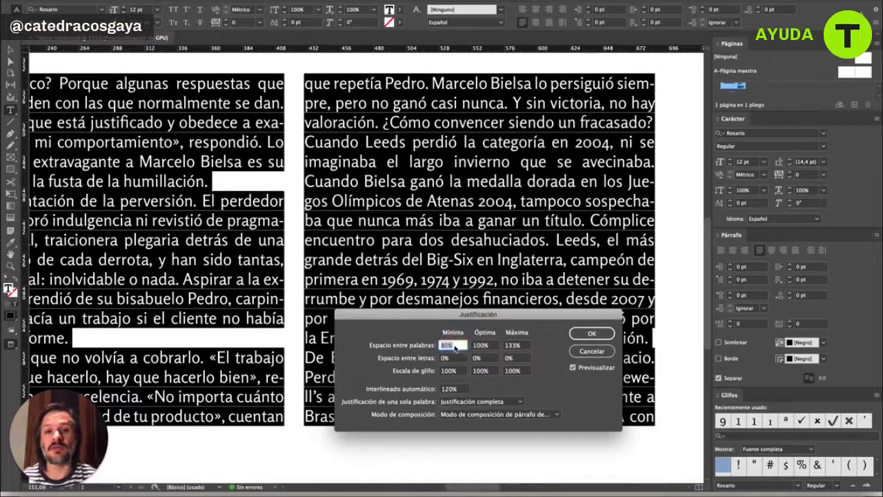
double_click(455, 347)
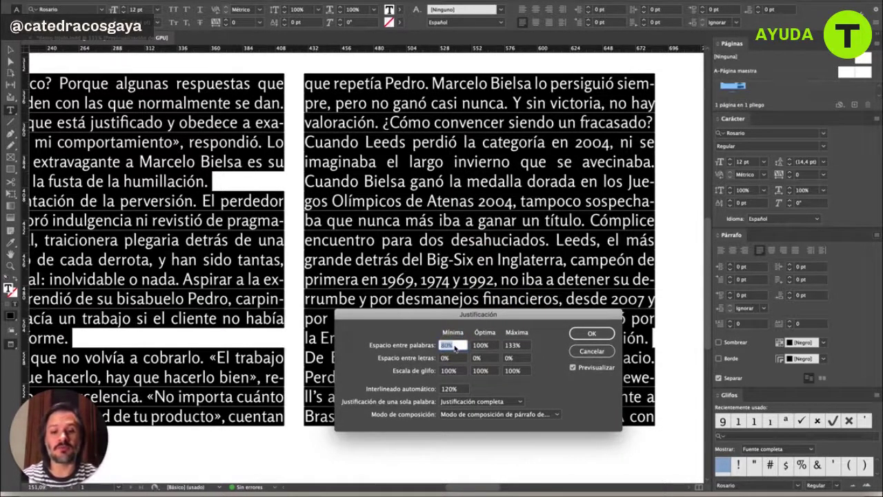
double_click(512, 347)
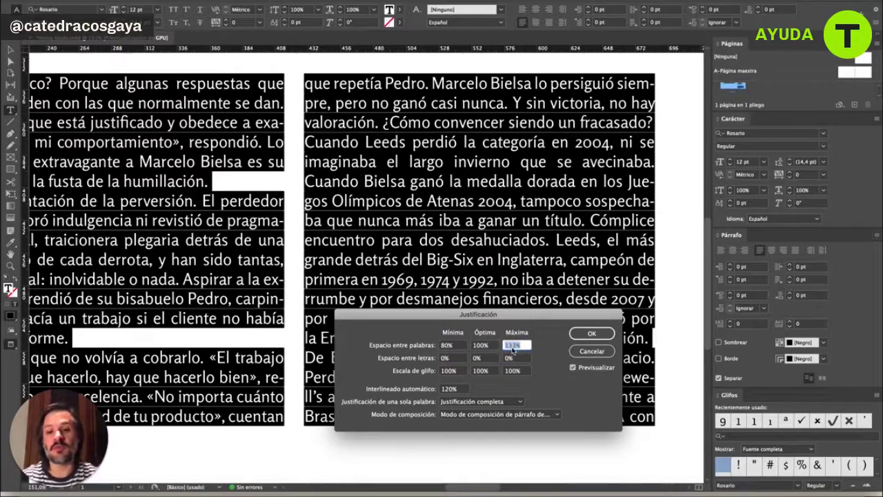
type("120")
key("Tab")
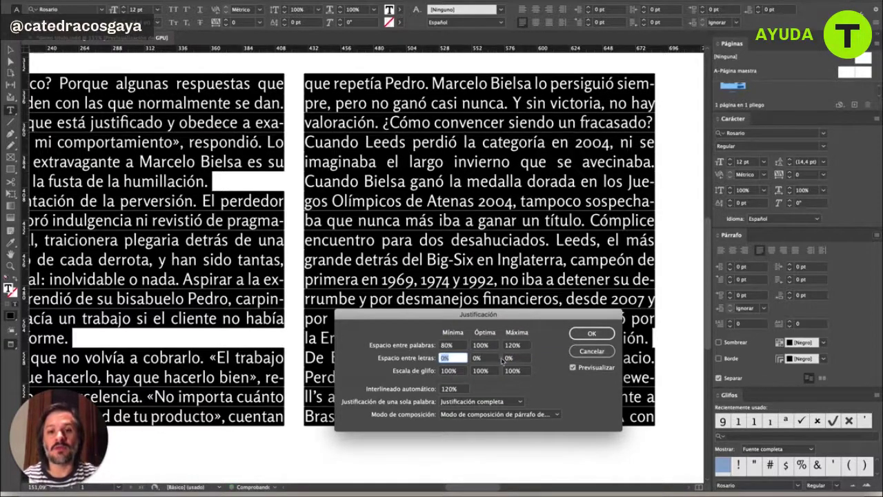
Set the minimum word spacing to 90% and apply the justification settings.
double_click(450, 347)
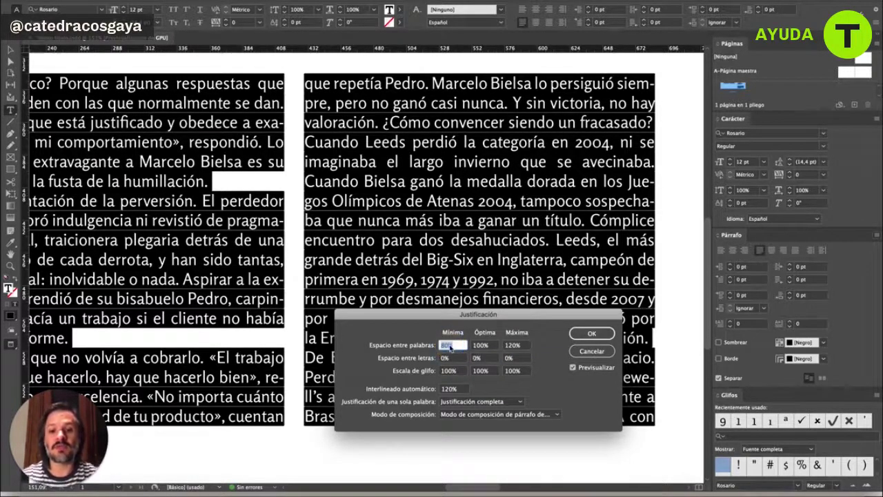
type("90")
key("Tab")
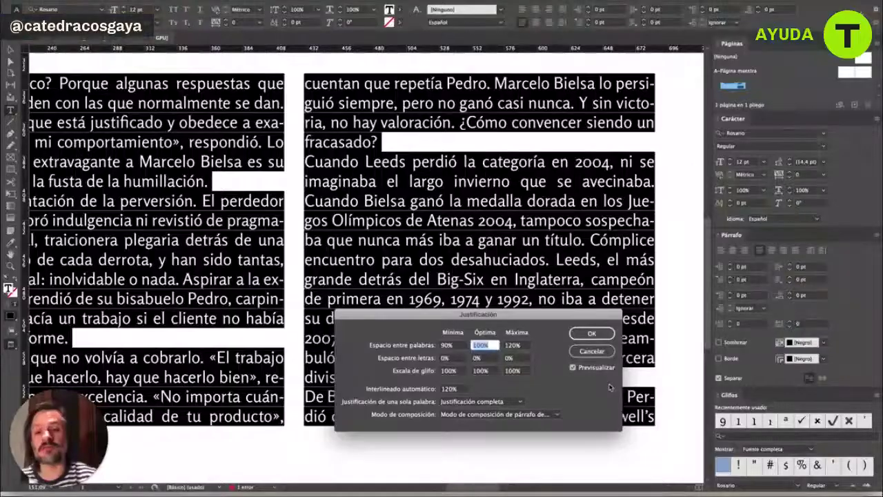
left_click(592, 335)
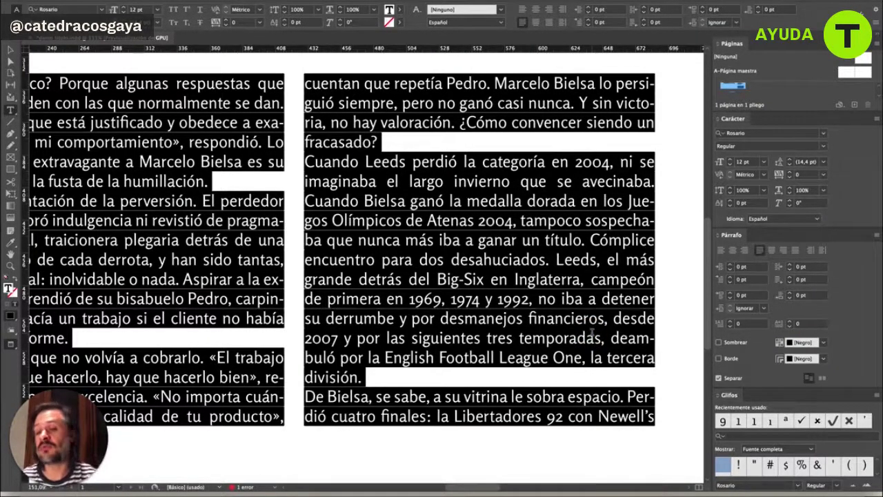